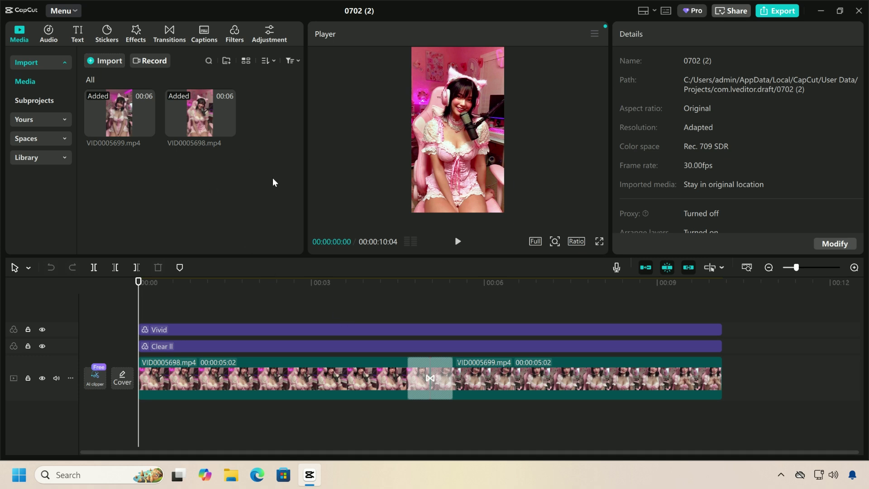
# - Clear the media clip selection and close the 0702 (2) editor, saving the project
pyautogui.moveTo(271, 176); pyautogui.dragTo(83, 89)
pyautogui.click(210, 186)
pyautogui.click(855, 13)
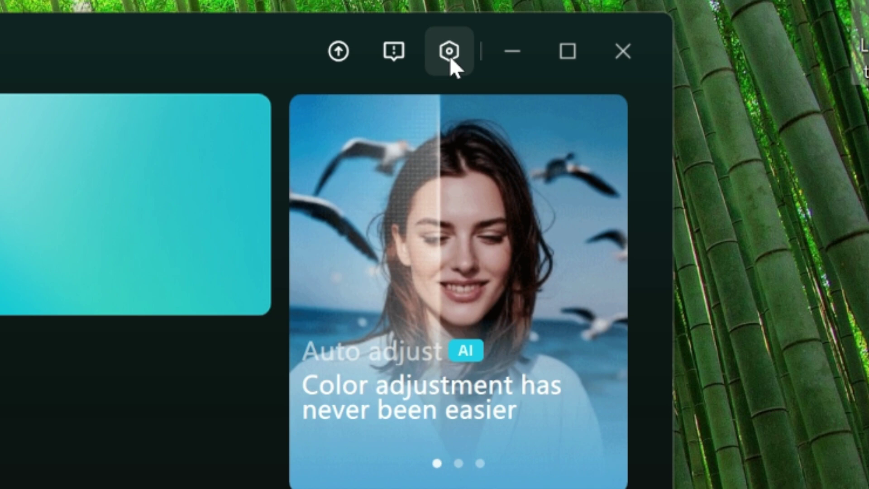
# - Copy the 0702 (2) project folder from the drafts save location via Settings > Draft
pyautogui.click(449, 56)
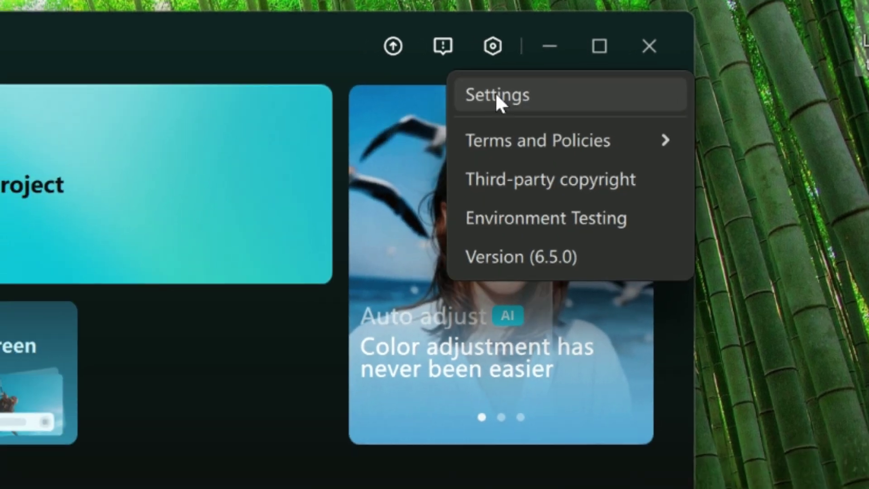
pyautogui.click(453, 103)
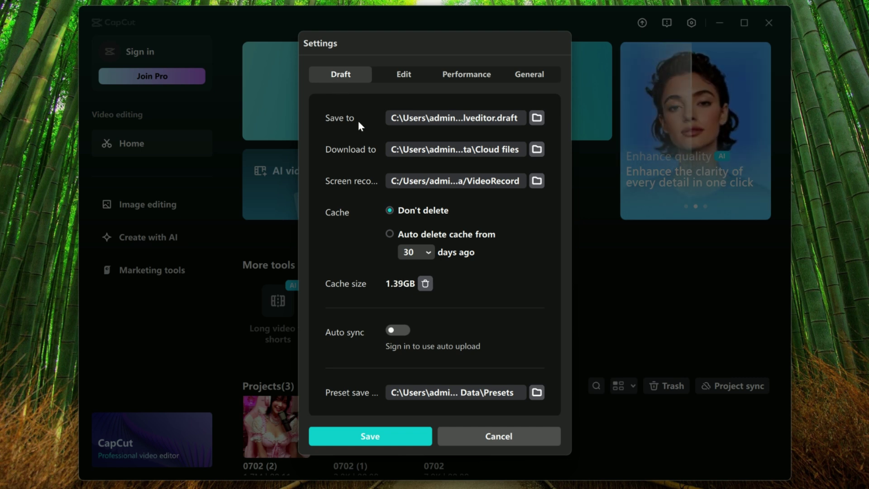
pyautogui.click(537, 118)
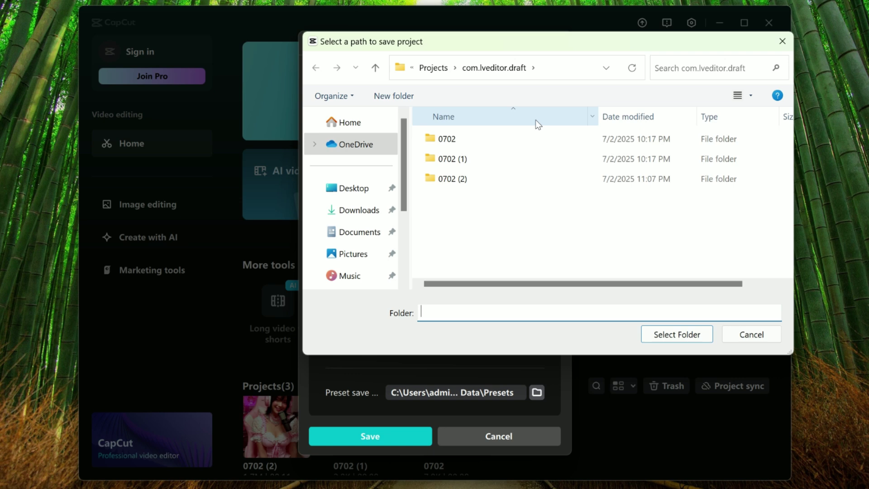
pyautogui.click(451, 182)
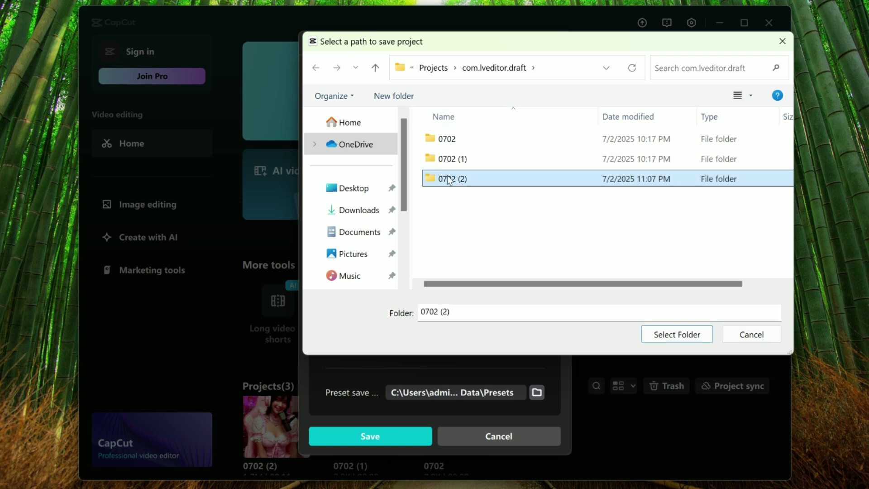
pyautogui.rightClick(447, 176)
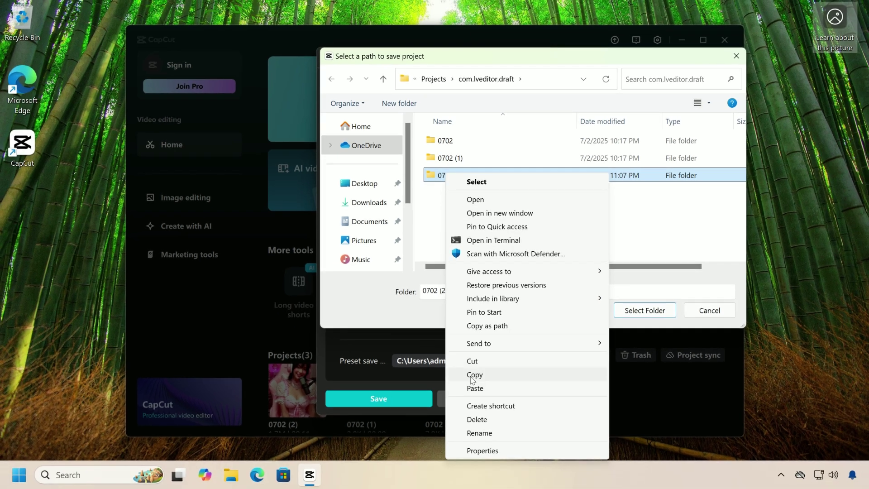
pyautogui.click(473, 375)
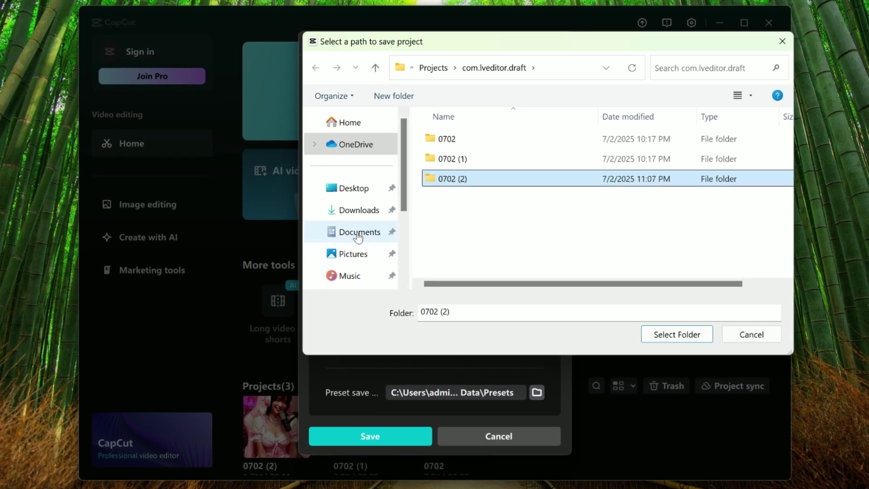
# - Paste the 0702 (2) folder into Videos and cancel the folder picker and Settings
pyautogui.scroll(-3, 349, 262)
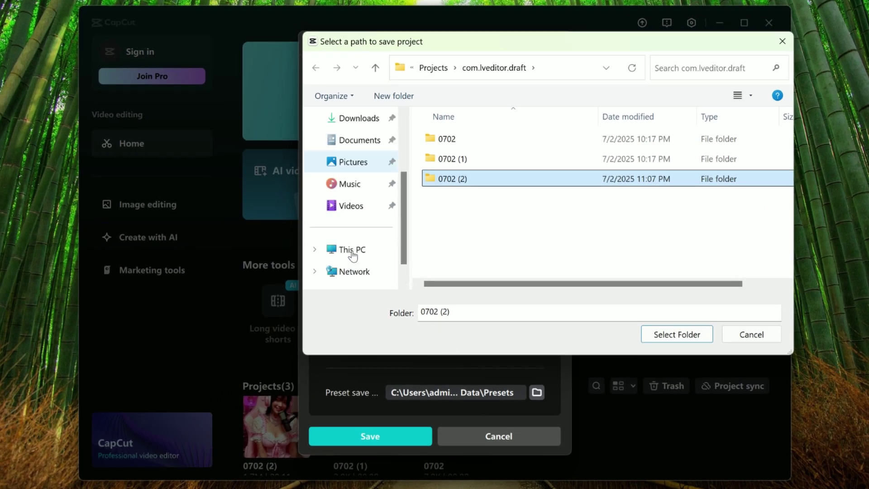
pyautogui.click(352, 217)
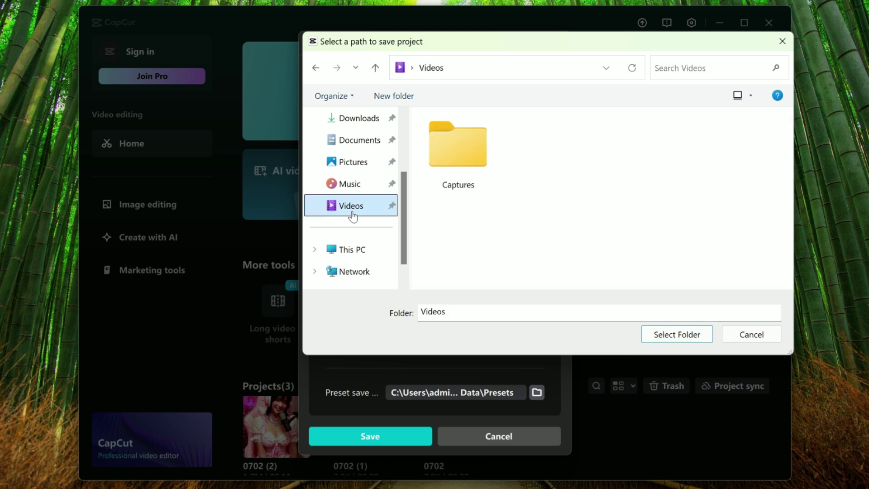
pyautogui.rightClick(539, 219)
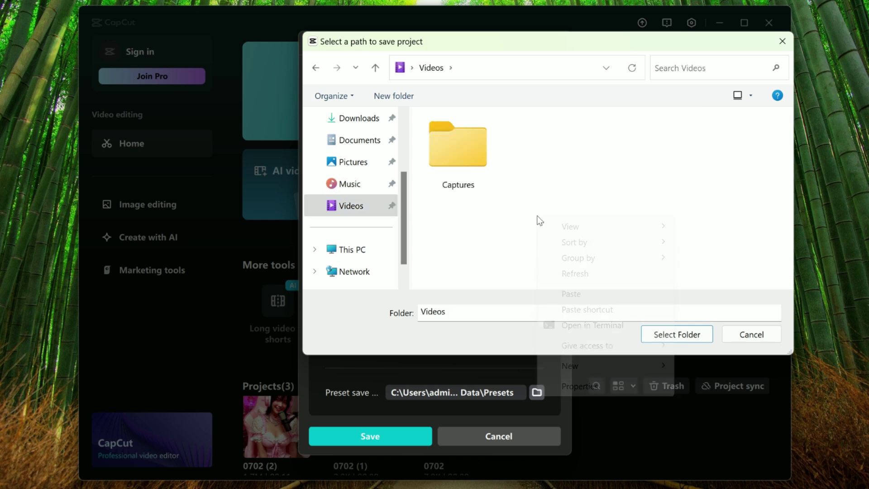
pyautogui.click(571, 294)
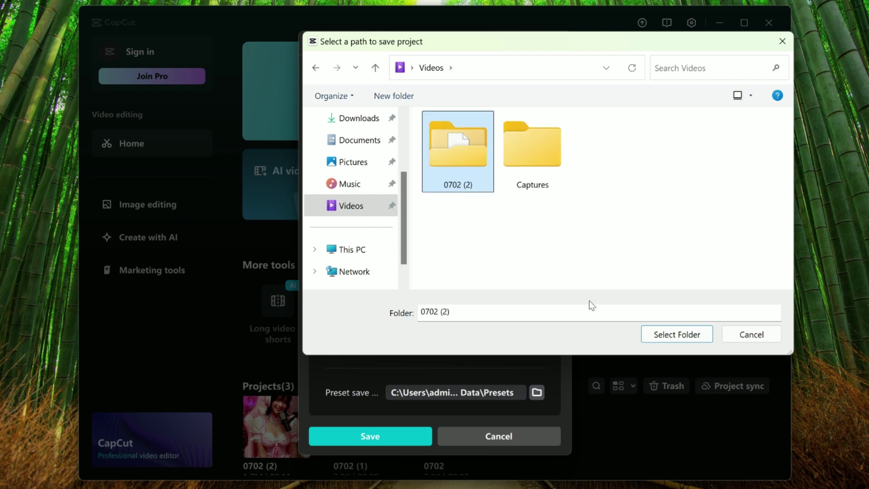
pyautogui.click(758, 338)
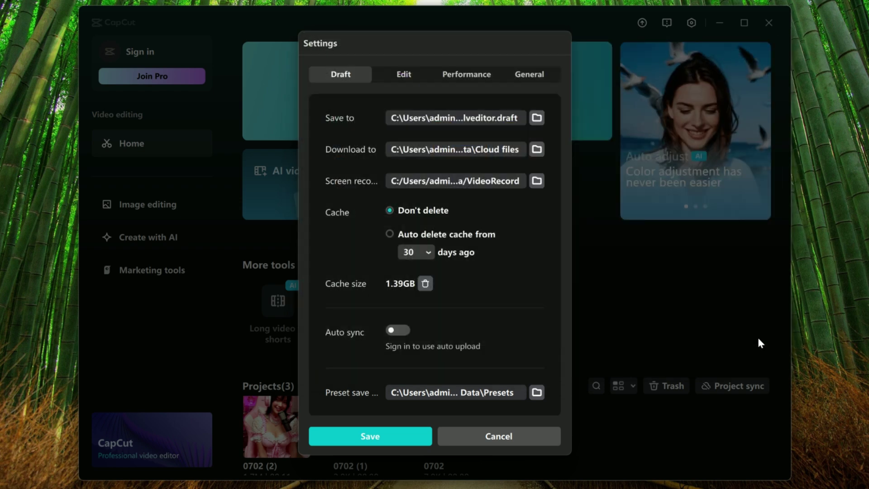
pyautogui.click(522, 433)
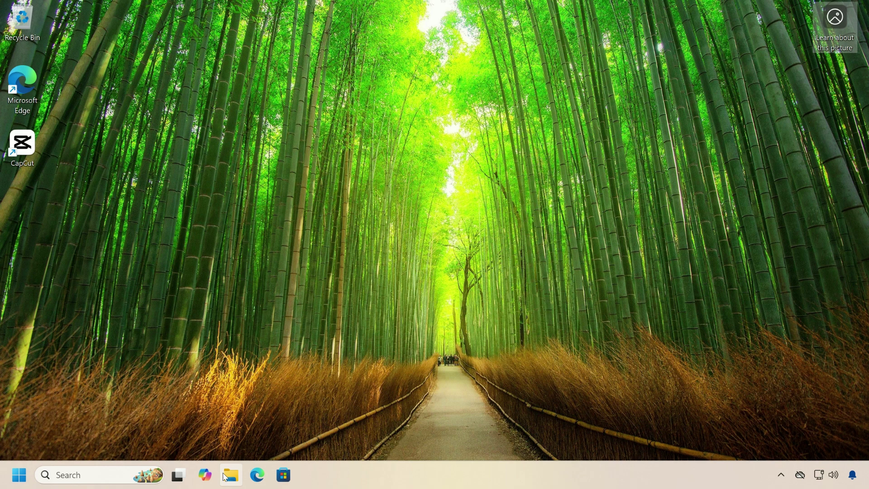
# - Create a new folder named 'Footage' in the Videos folder
pyautogui.click(225, 476)
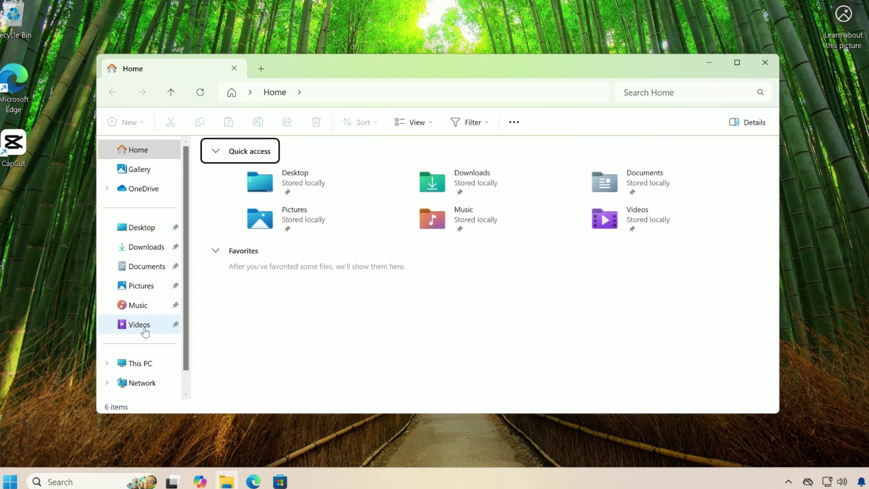
pyautogui.click(145, 332)
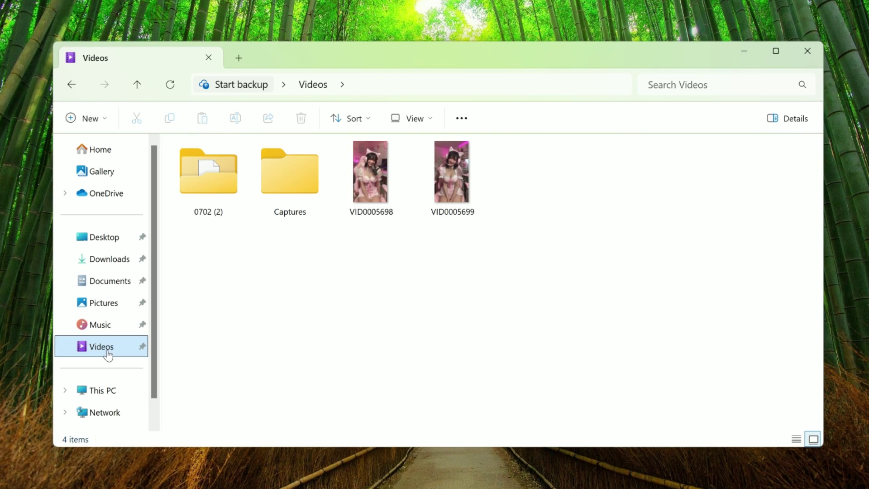
pyautogui.click(191, 191)
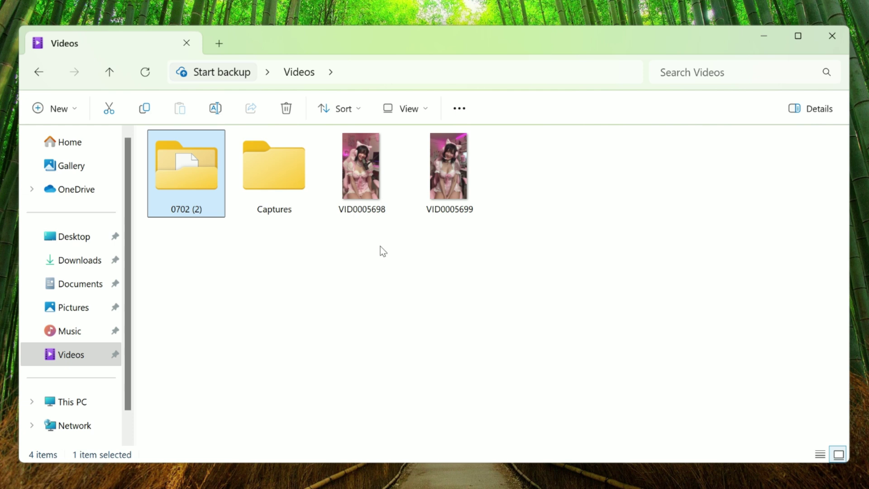
pyautogui.moveTo(364, 249); pyautogui.dragTo(482, 163)
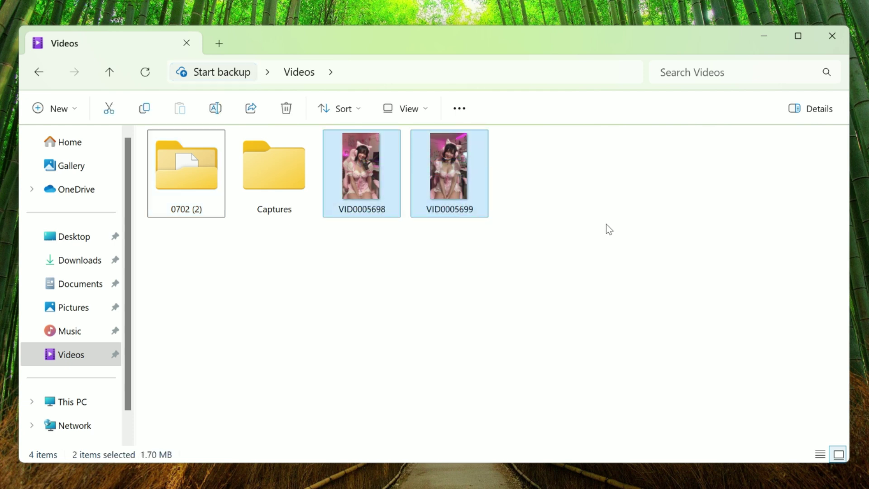
pyautogui.rightClick(352, 282)
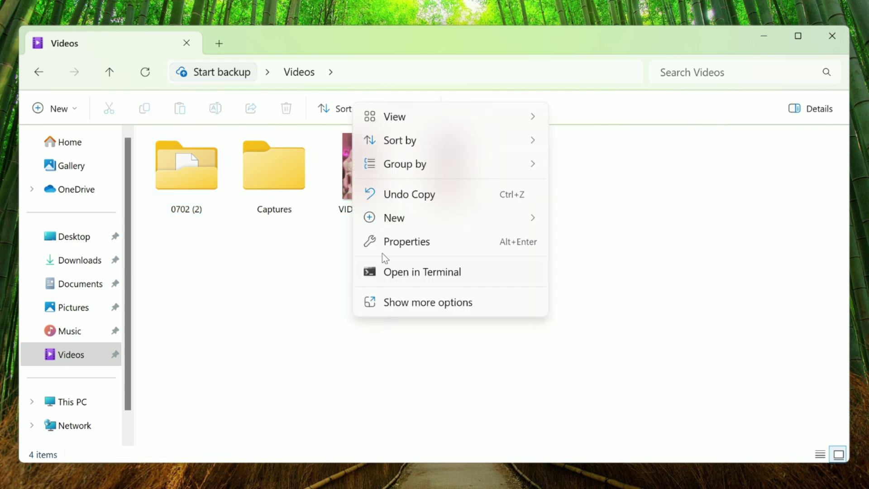
pyautogui.moveTo(393, 217)
pyautogui.click(574, 222)
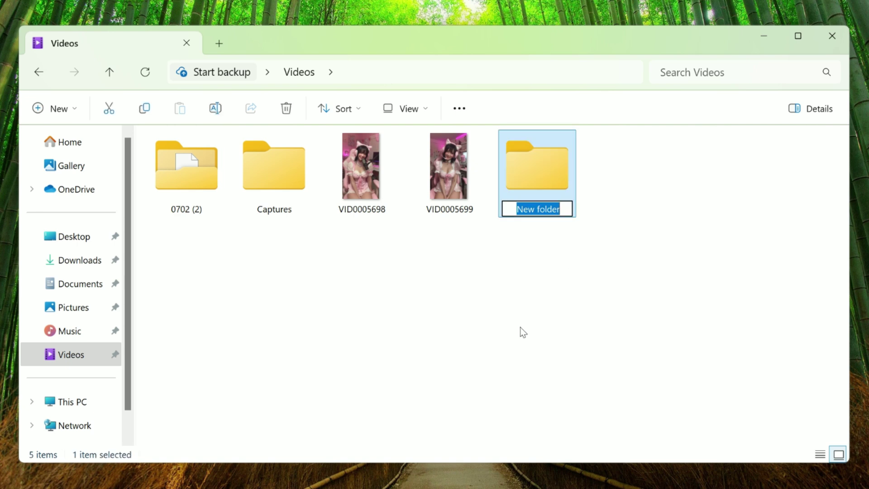
pyautogui.write('F')
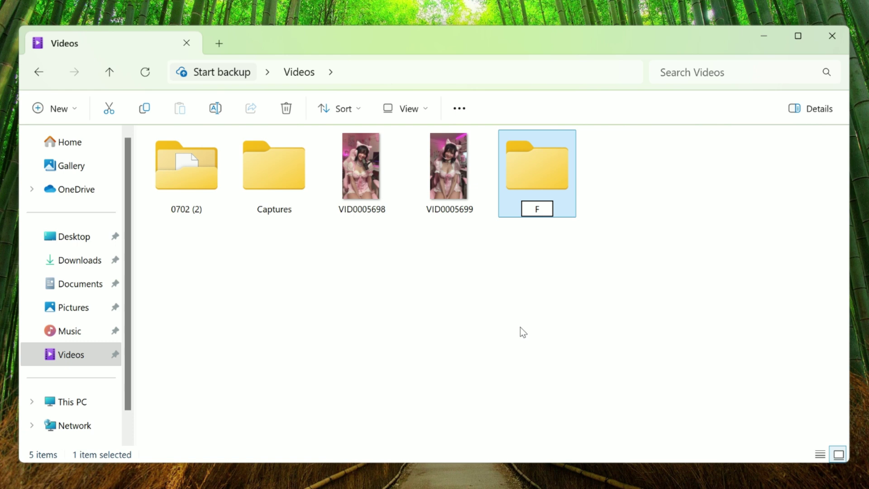
pyautogui.write('oot')
pyautogui.write('age')
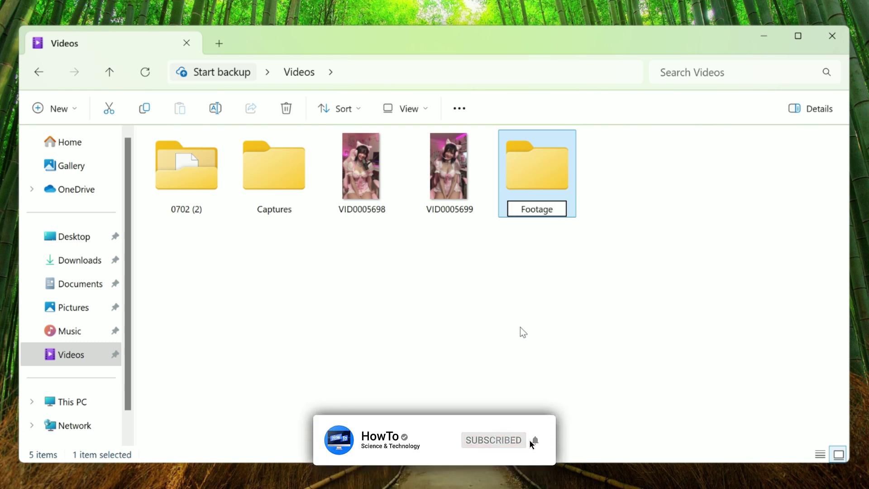
pyautogui.press('Return')
# - Copy VID0005698 and VID0005699 into the Footage folder
pyautogui.moveTo(360, 238); pyautogui.dragTo(444, 175)
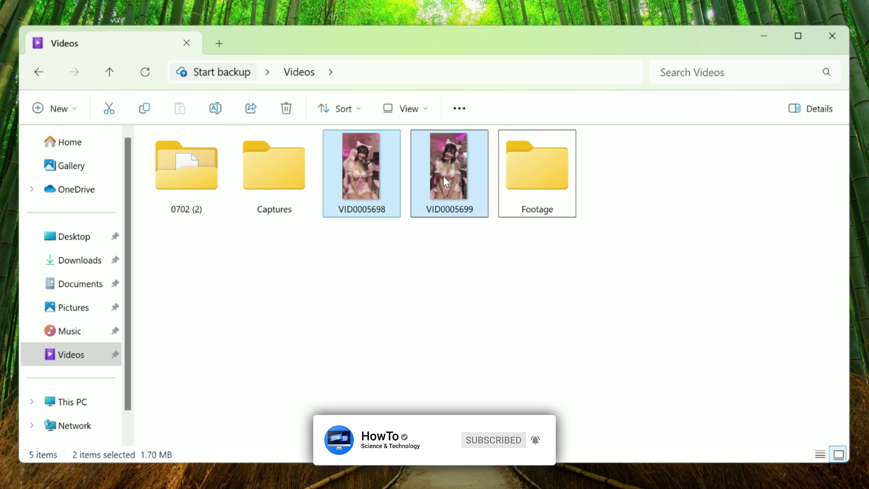
pyautogui.rightClick(450, 176)
pyautogui.press('Escape')
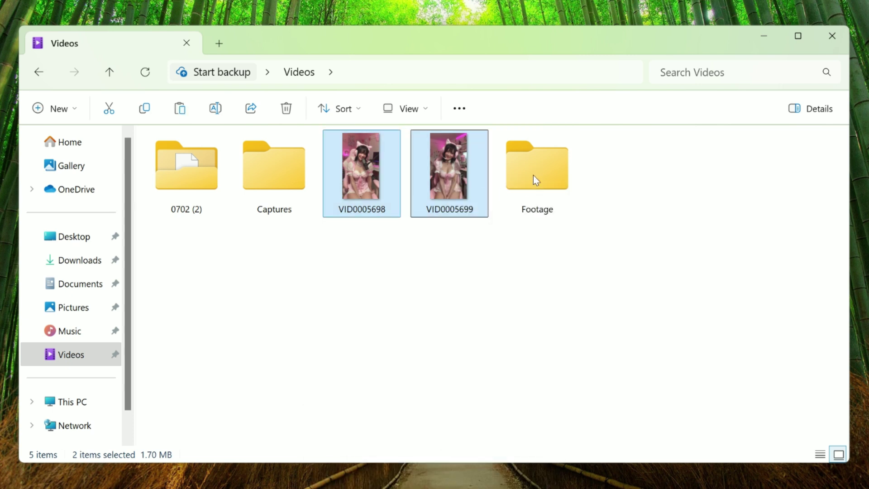
pyautogui.doubleClick(534, 171)
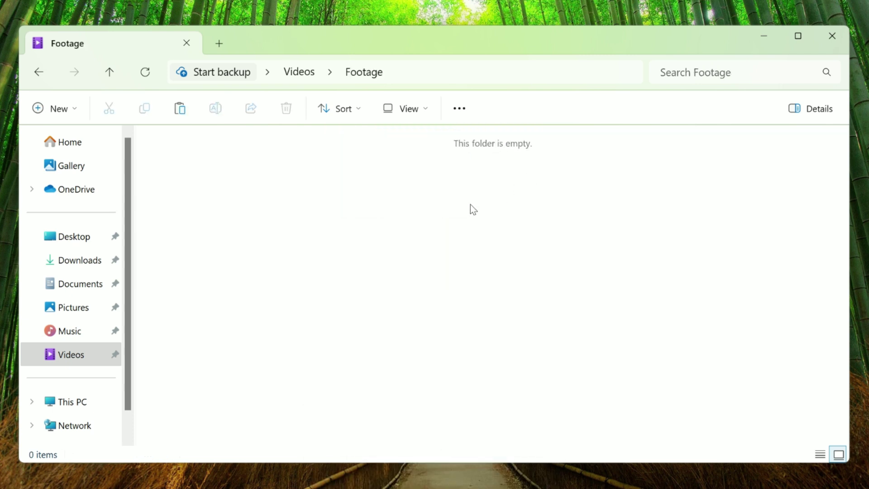
pyautogui.rightClick(453, 222)
pyautogui.click(457, 226)
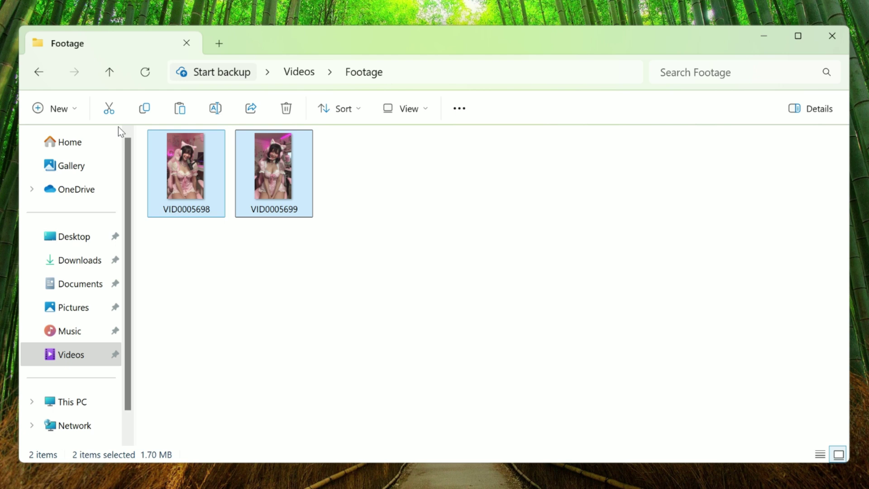
# - Create a new folder named 'CapCut Project' in Videos
pyautogui.click(37, 72)
pyautogui.rightClick(291, 272)
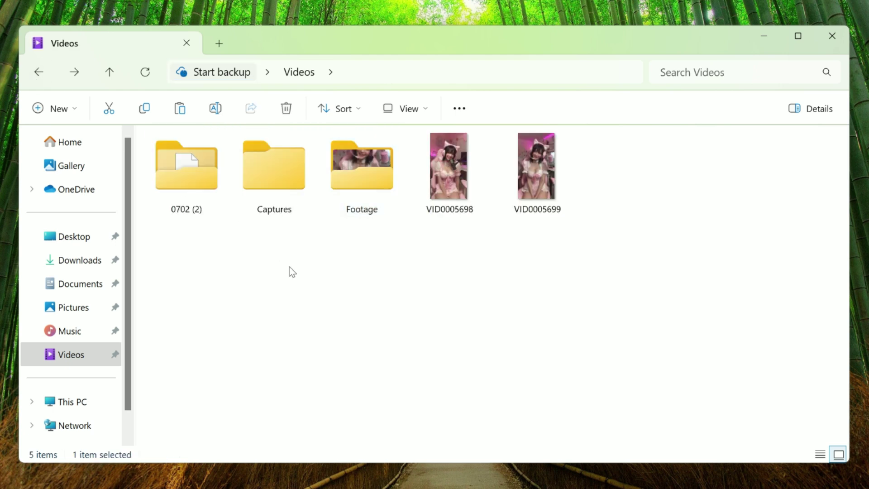
pyautogui.moveTo(331, 168)
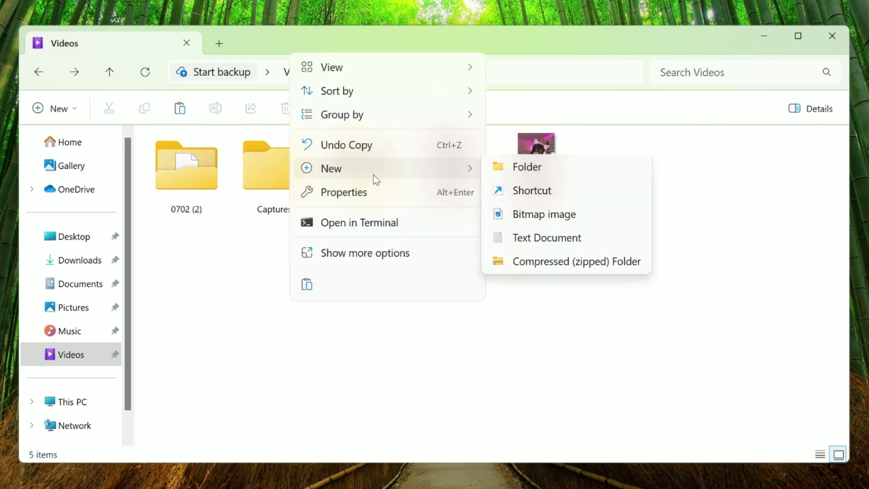
pyautogui.click(511, 168)
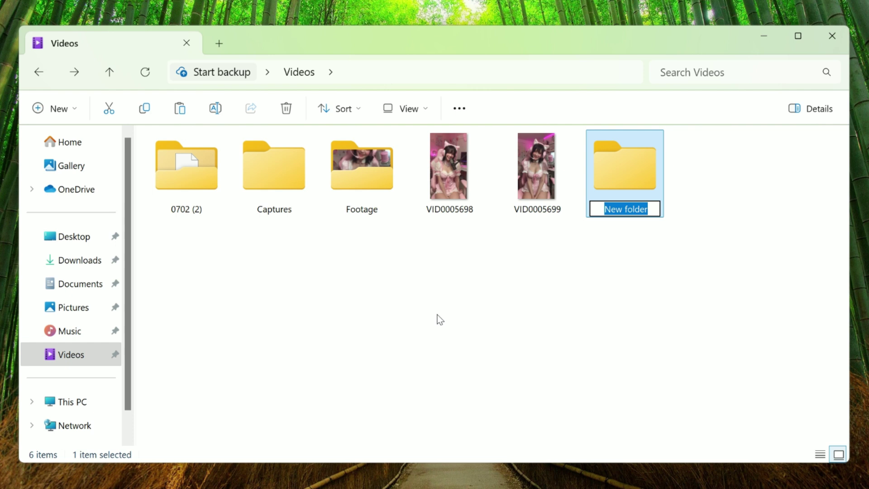
pyautogui.write('CapCu')
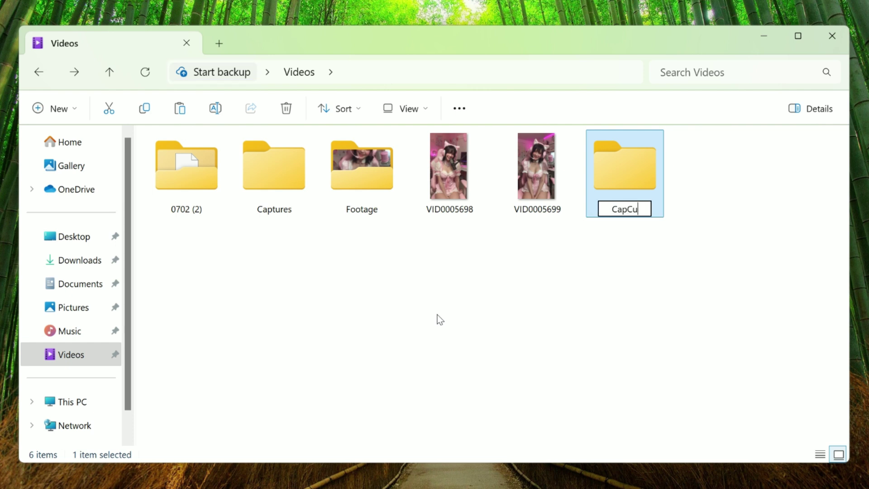
pyautogui.write('t P')
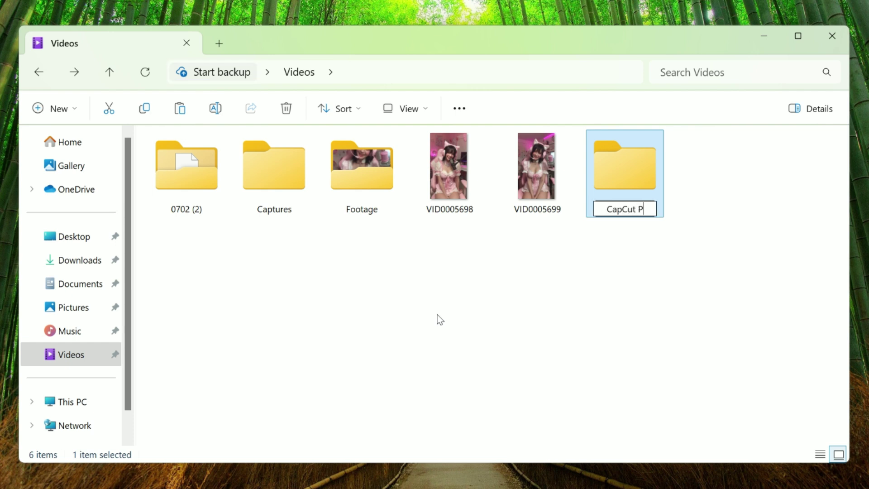
pyautogui.write('rojr')
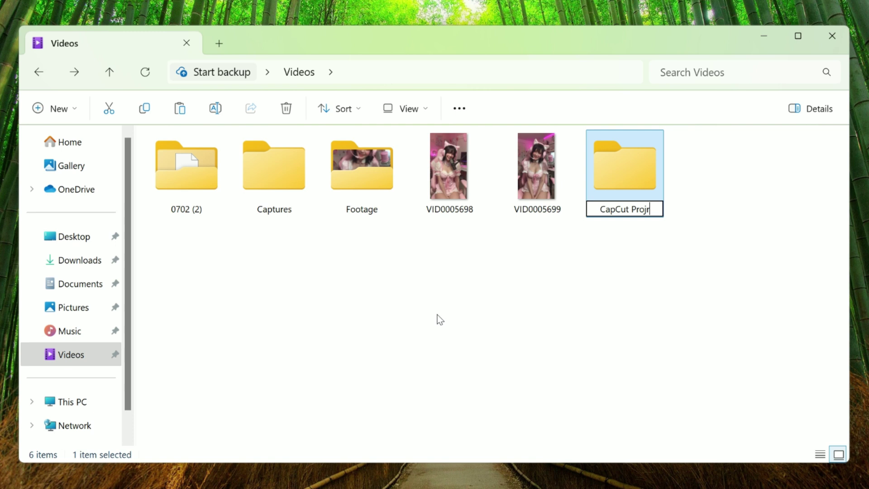
pyautogui.write('c')
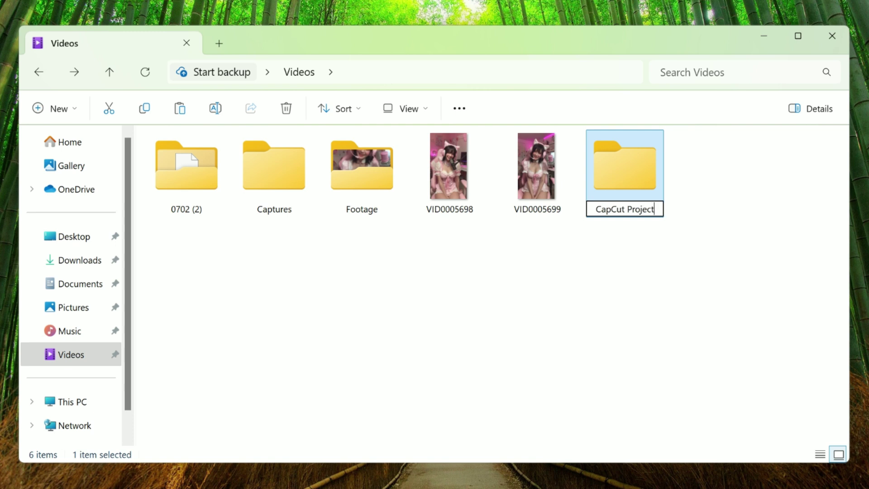
pyautogui.press('Return')
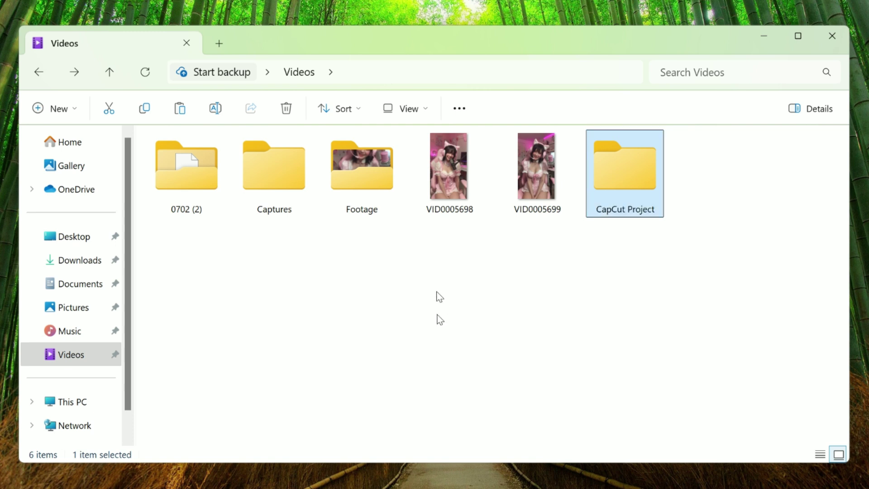
# - Move the Footage and 0702 (2) folders into CapCut Project
pyautogui.click(362, 169)
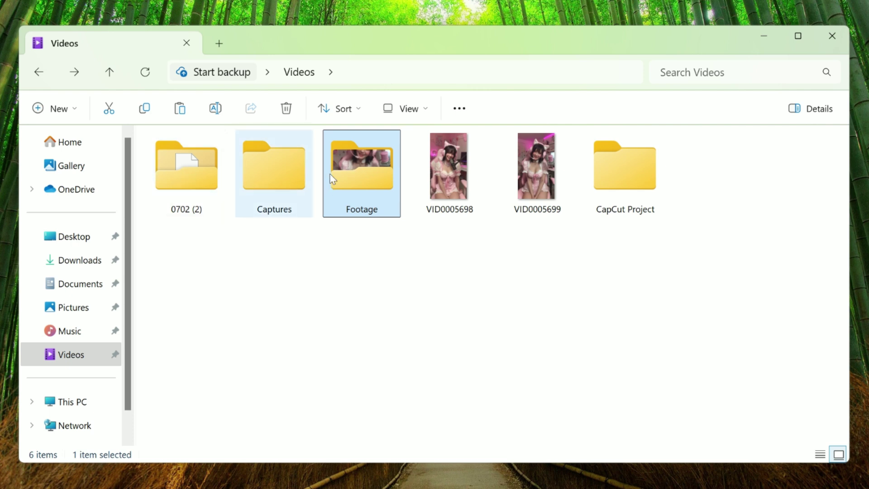
pyautogui.moveTo(357, 181)
pyautogui.mouseDown()
pyautogui.moveTo(627, 210)
pyautogui.moveTo(620, 197)
pyautogui.mouseUp()
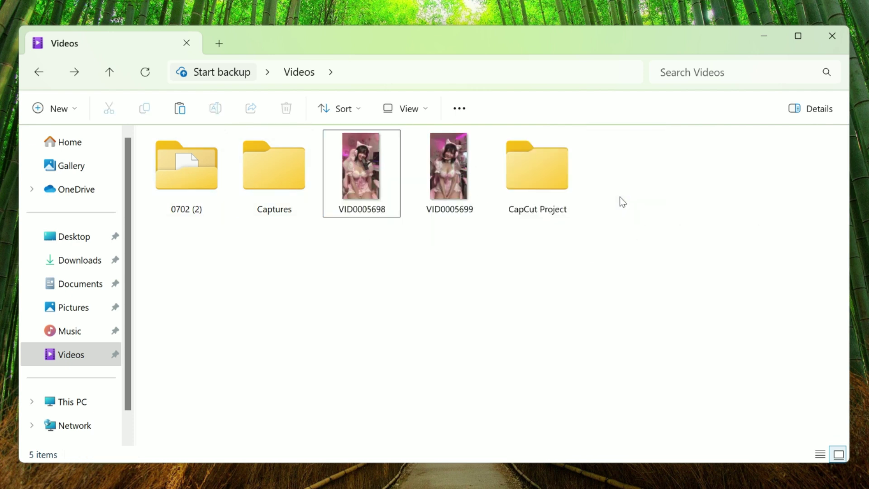
pyautogui.click(176, 166)
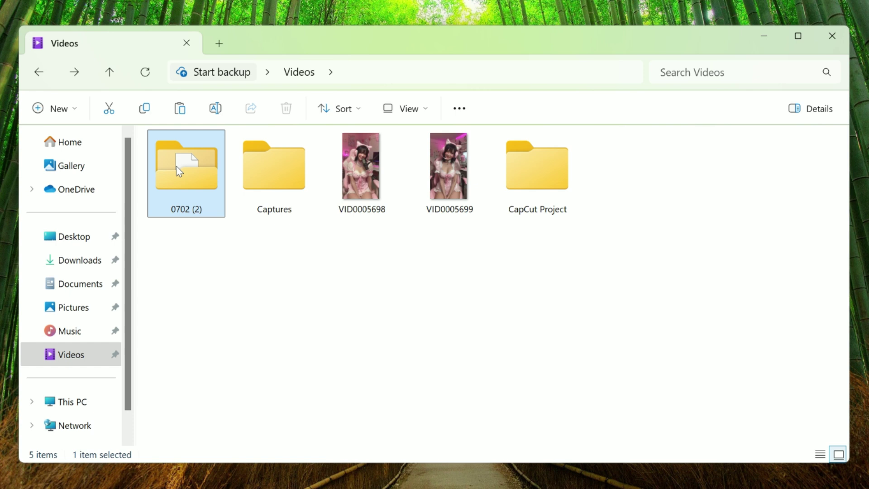
pyautogui.doubleClick(175, 166)
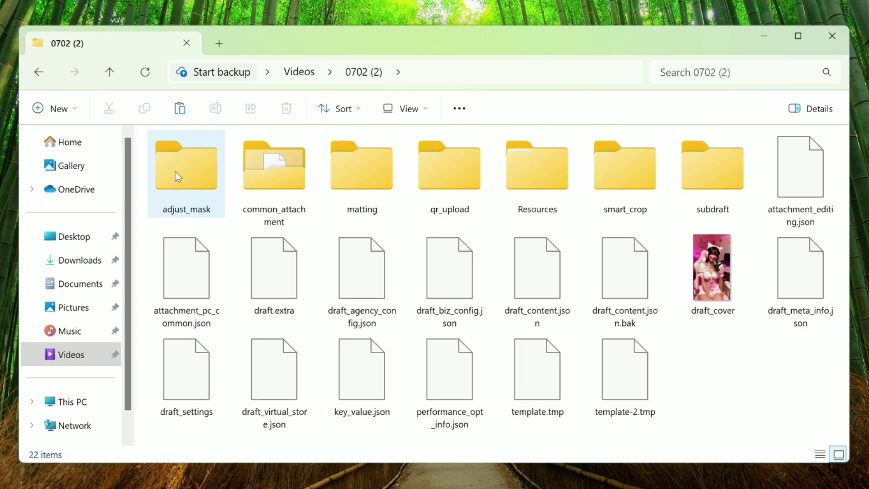
pyautogui.click(38, 71)
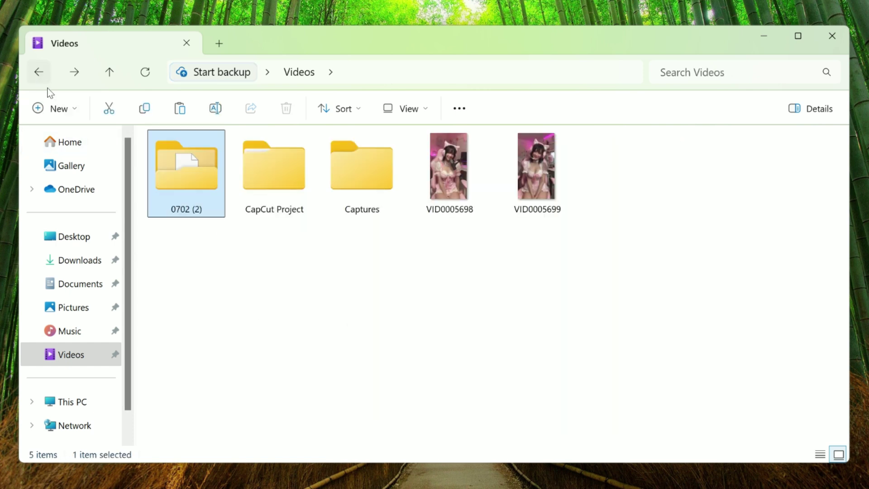
pyautogui.moveTo(183, 167)
pyautogui.mouseDown()
pyautogui.moveTo(238, 190)
pyautogui.moveTo(246, 159)
pyautogui.mouseUp()
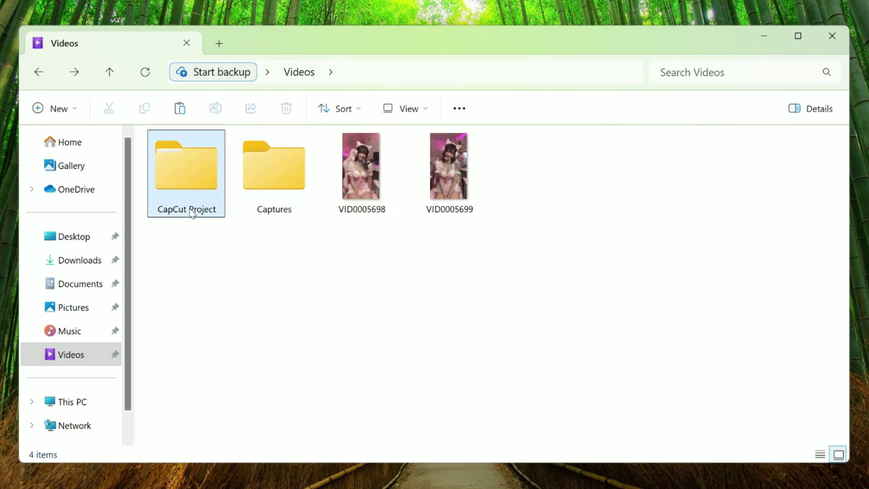
# - Copy the CapCut Project folder for transfer
pyautogui.moveTo(181, 297); pyautogui.dragTo(181, 151)
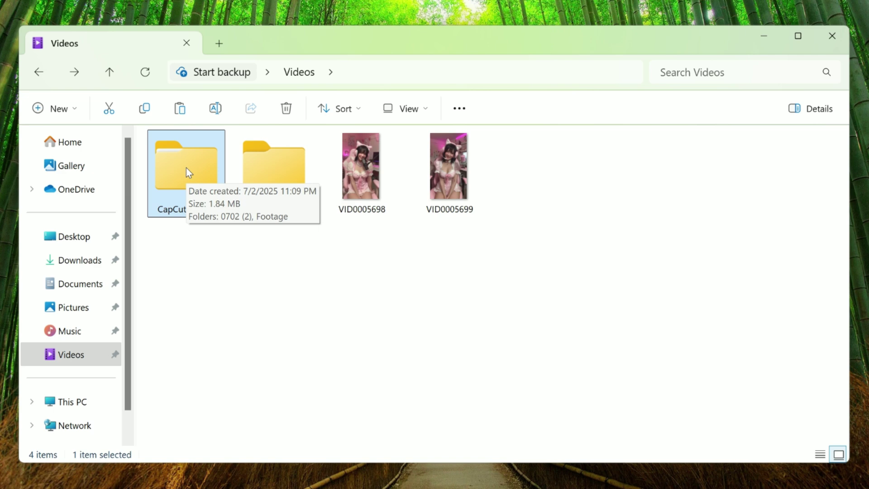
pyautogui.rightClick(186, 168)
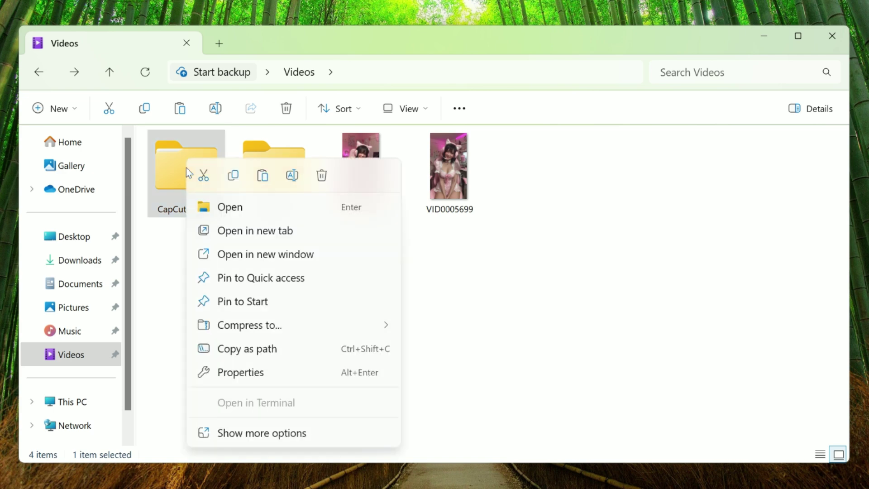
pyautogui.click(232, 183)
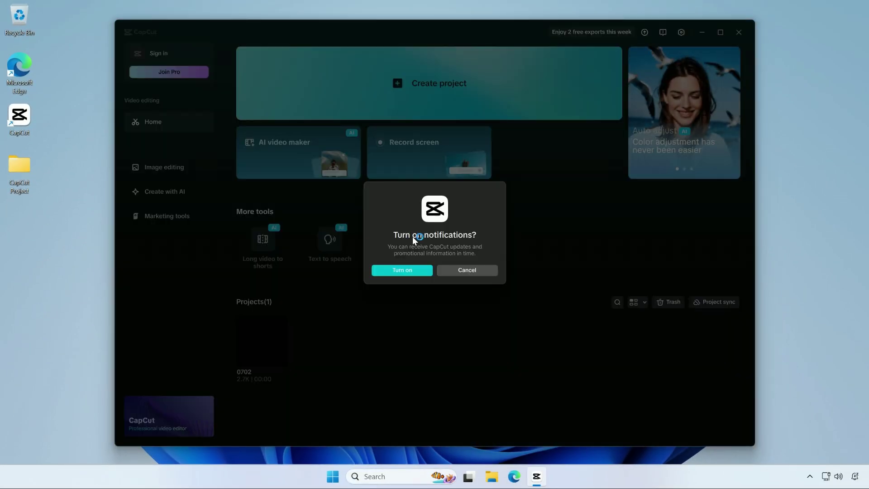
# - Decline the notifications prompt and bring up the settings menu showing version 6.5.0
pyautogui.click(461, 270)
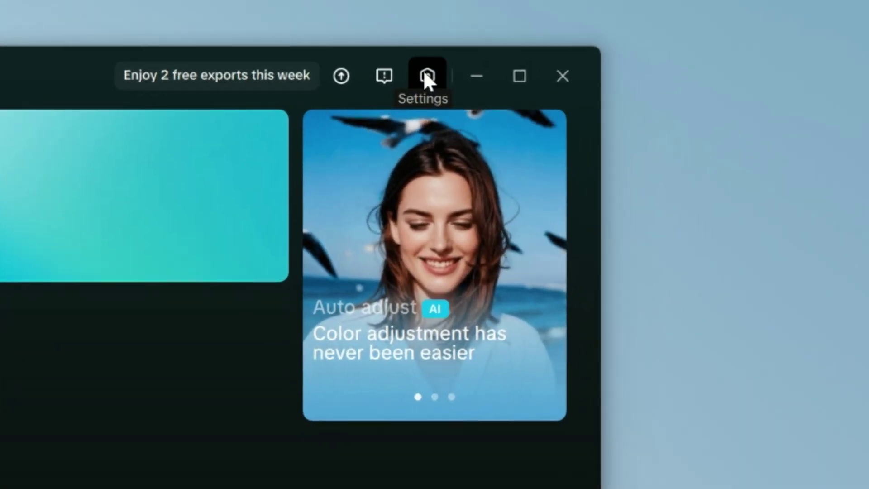
pyautogui.click(681, 32)
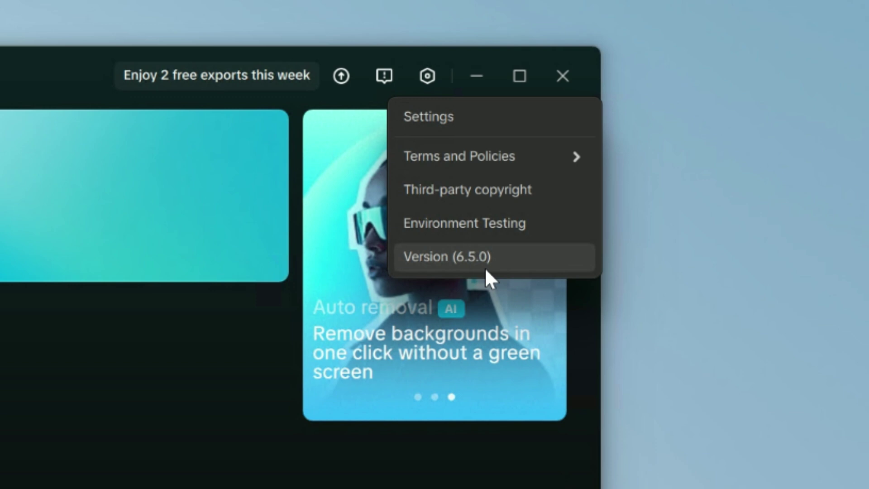
# - From the drafts folder picker, copy 0702 (2) out of the desktop CapCut Project folder
pyautogui.click(437, 119)
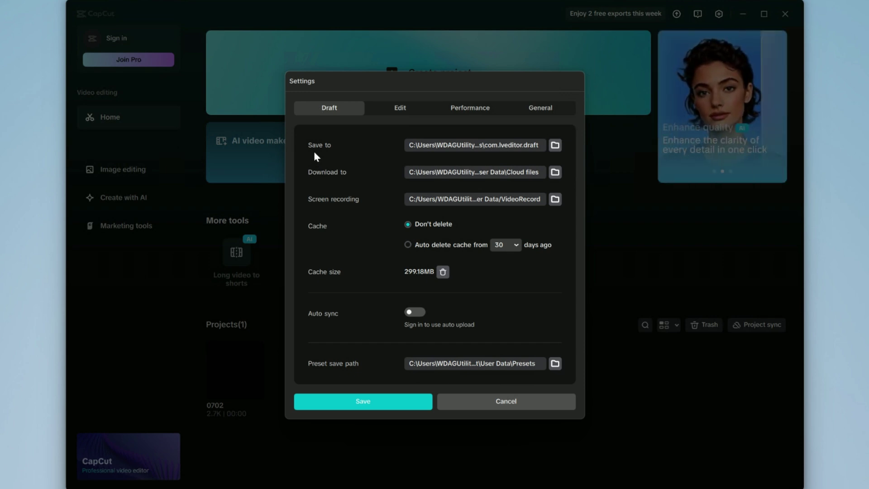
pyautogui.click(555, 145)
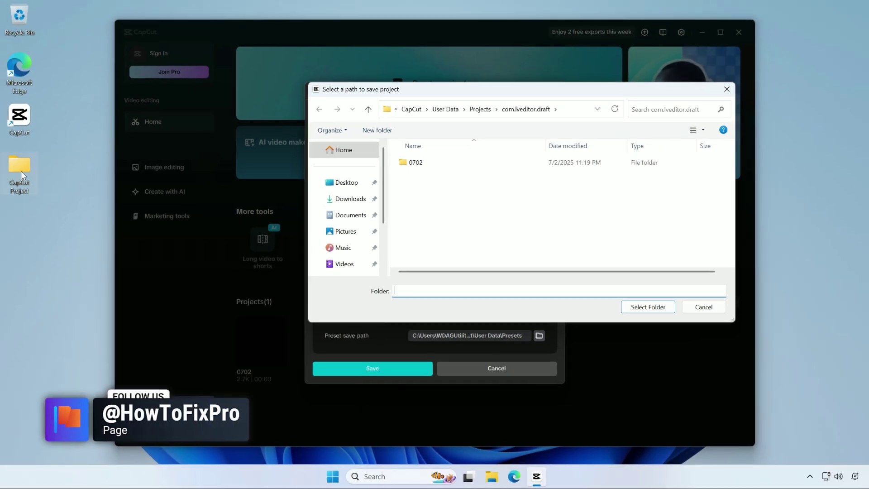
pyautogui.click(21, 171)
pyautogui.doubleClick(21, 170)
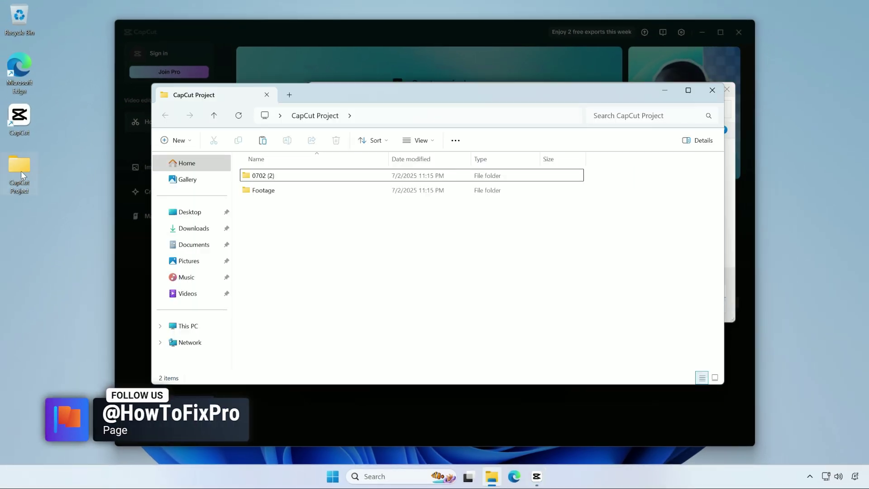
pyautogui.click(224, 182)
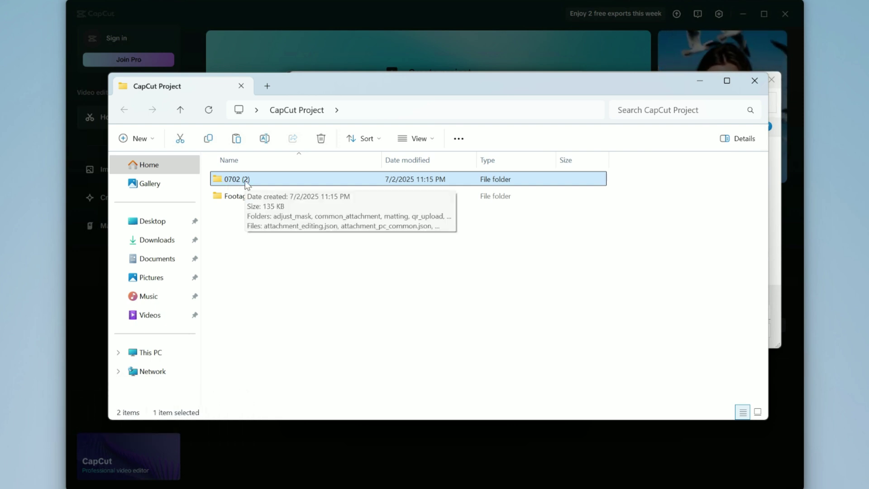
pyautogui.rightClick(247, 184)
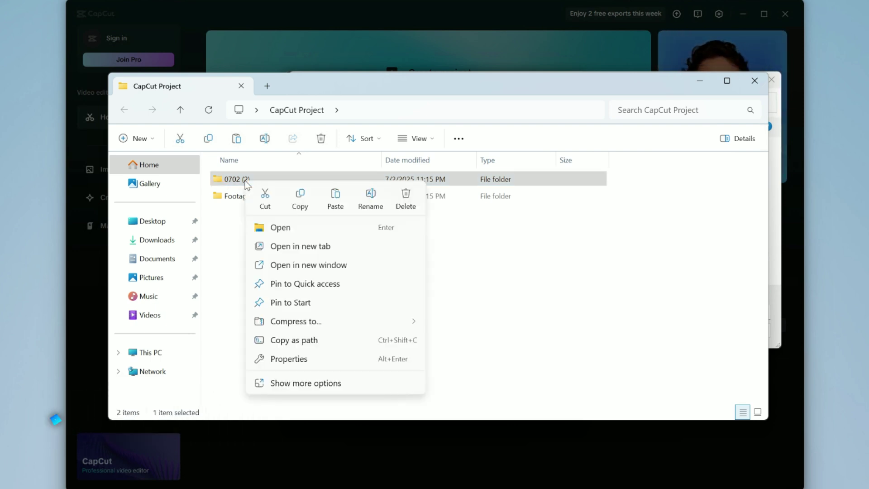
pyautogui.click(299, 197)
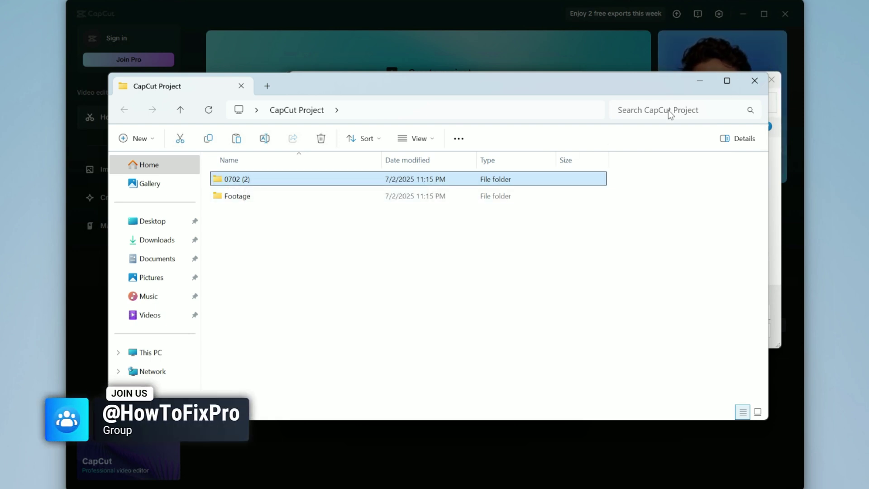
# - Paste 0702 (2) into the drafts folder beside the 0702 project
pyautogui.click(754, 81)
pyautogui.rightClick(420, 199)
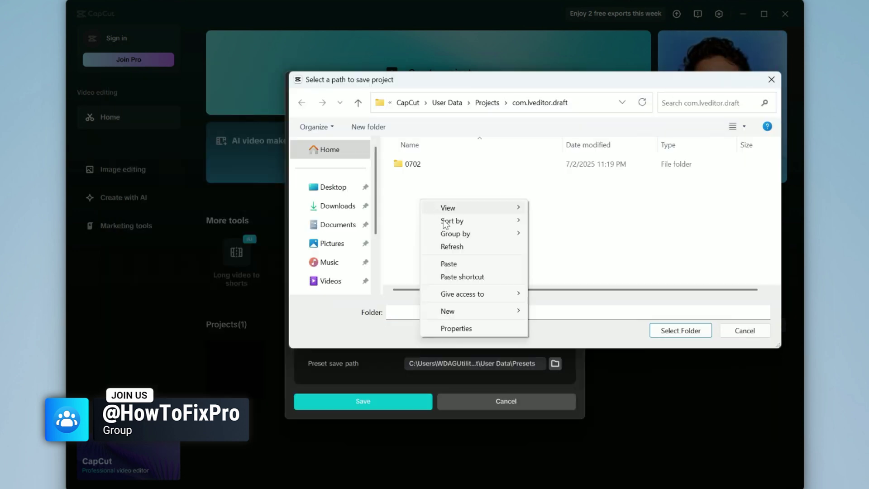
pyautogui.click(451, 265)
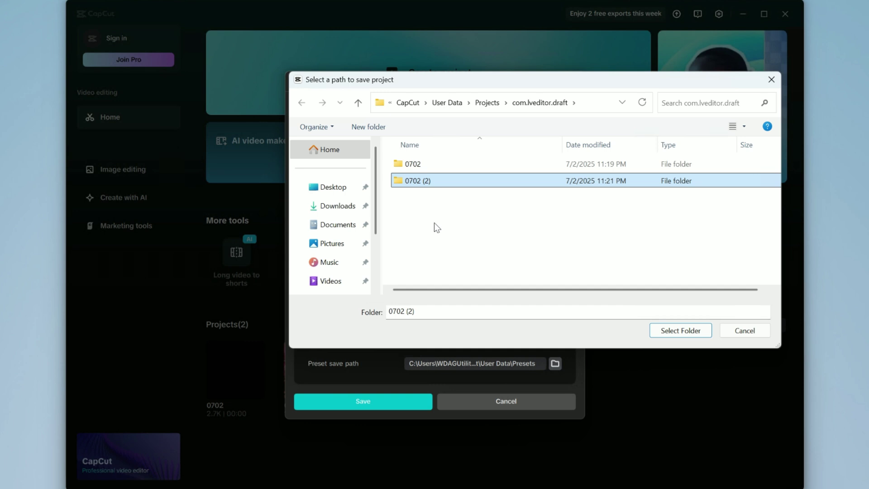
# - Cancel the picker and Settings, then open 0702 (2), which reports two missing videos
pyautogui.click(745, 331)
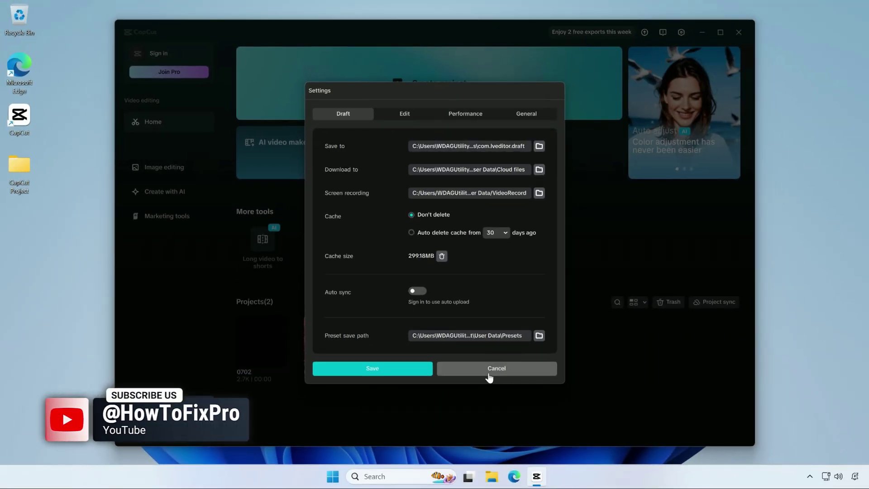
pyautogui.click(489, 370)
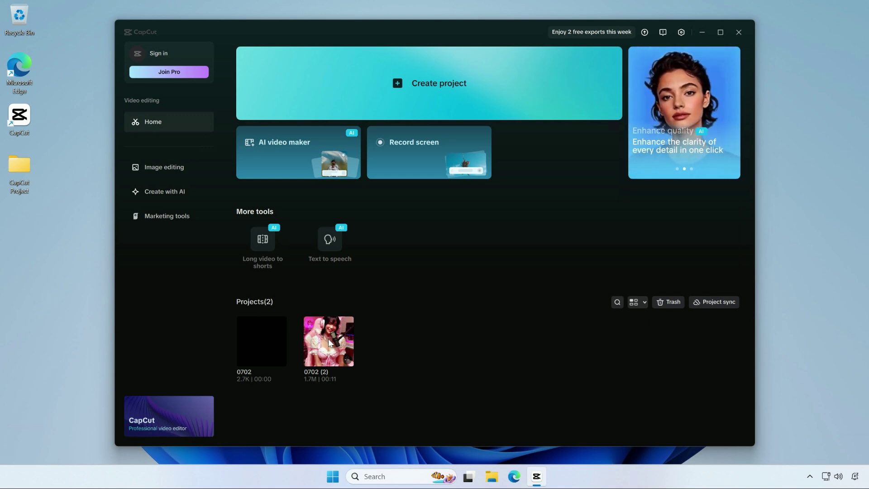
pyautogui.click(328, 340)
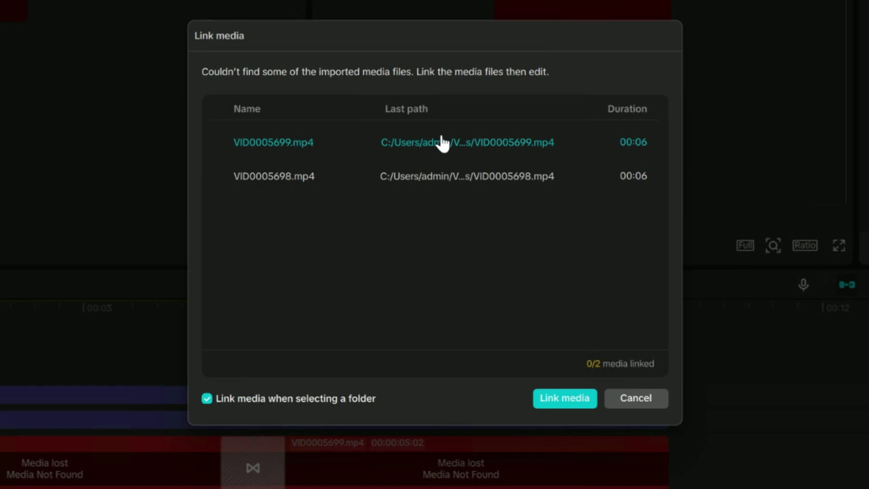
# - Relink the missing media to VID0005698.mp4 in Desktop > CapCut Project > Footage
pyautogui.click(560, 401)
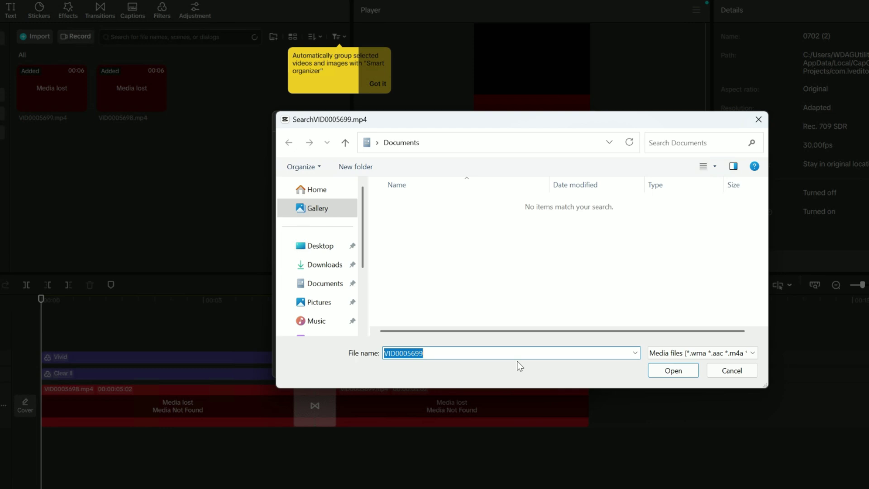
pyautogui.click(328, 252)
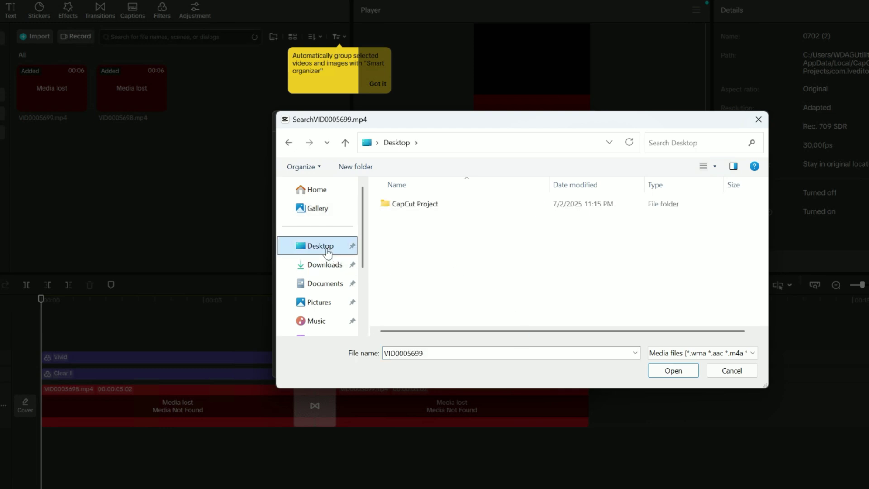
pyautogui.doubleClick(408, 206)
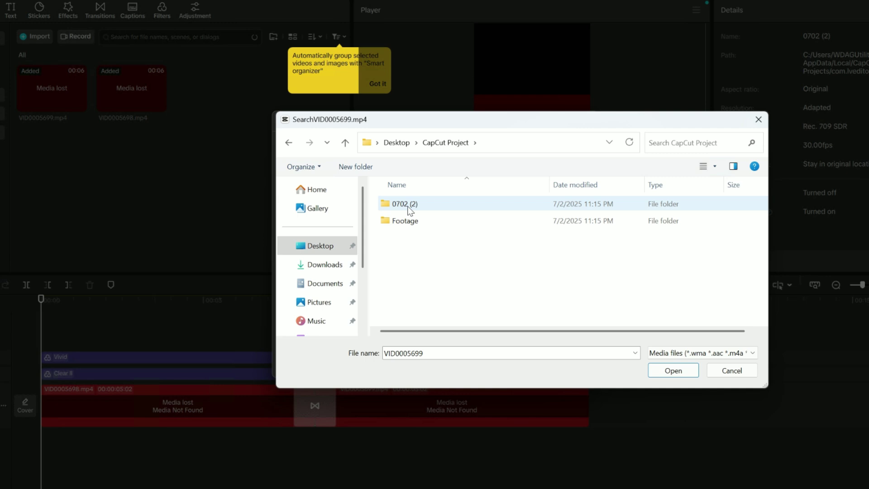
pyautogui.doubleClick(414, 225)
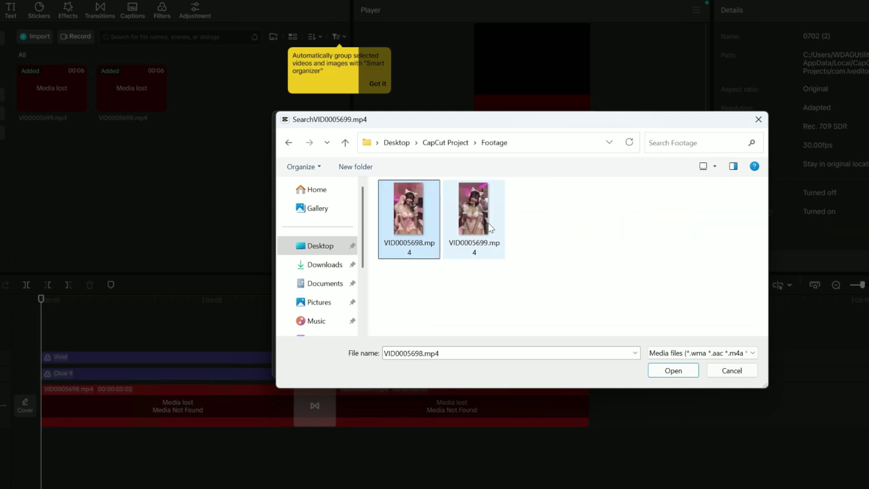
pyautogui.moveTo(474, 216)
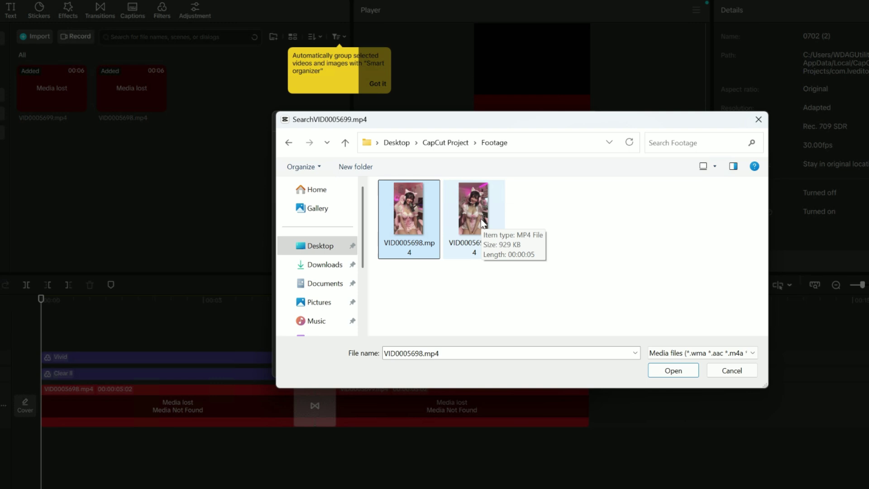
pyautogui.click(671, 370)
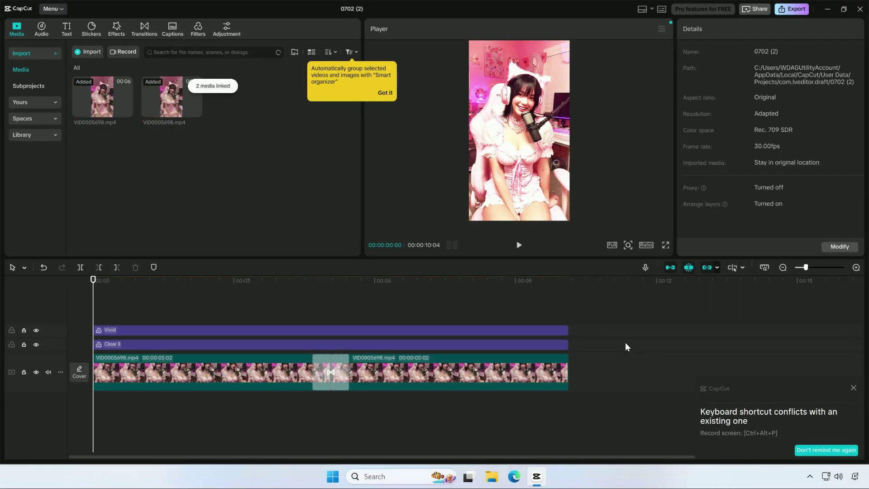
# - Dismiss the shortcut conflict notice, scrub the timeline, and select the first clip to verify footage
pyautogui.moveTo(101, 287)
pyautogui.mouseDown()
pyautogui.moveTo(524, 290)
pyautogui.moveTo(28, 301)
pyautogui.mouseUp()
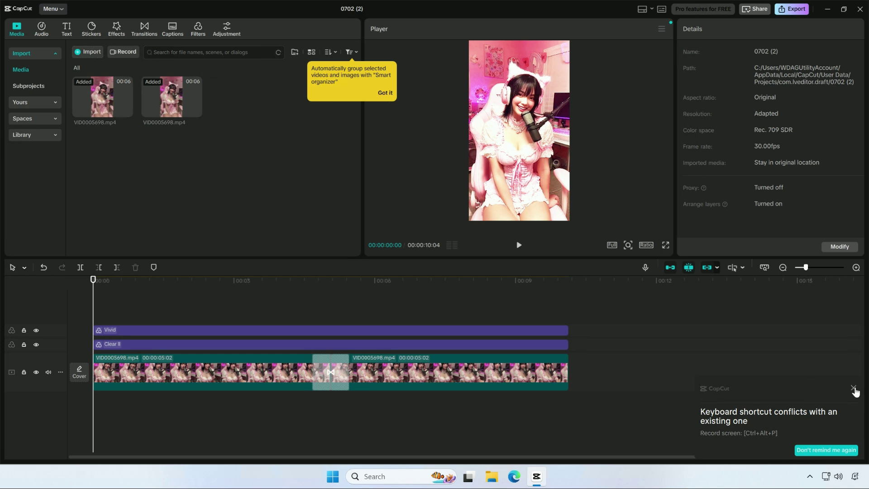
pyautogui.click(853, 388)
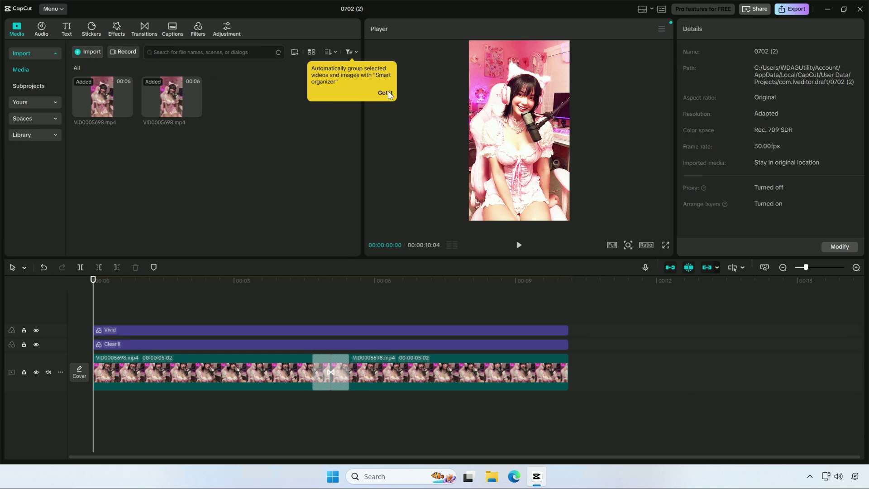
pyautogui.click(112, 281)
pyautogui.click(153, 280)
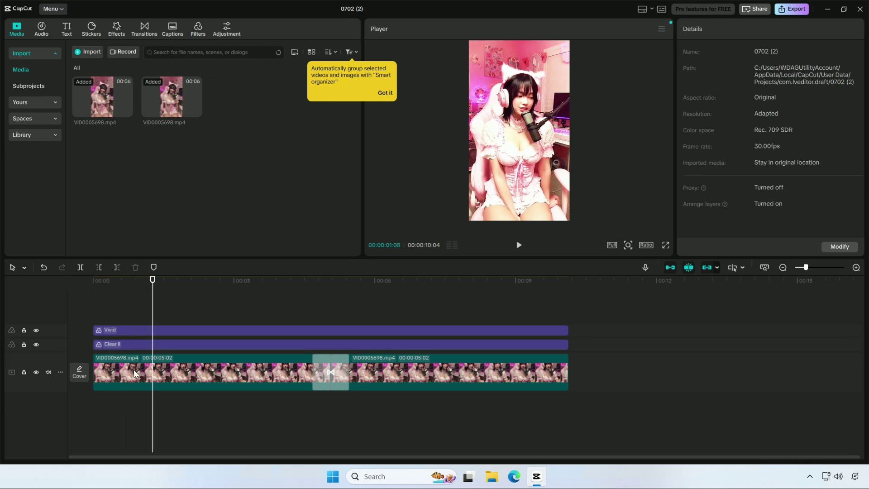
pyautogui.click(134, 374)
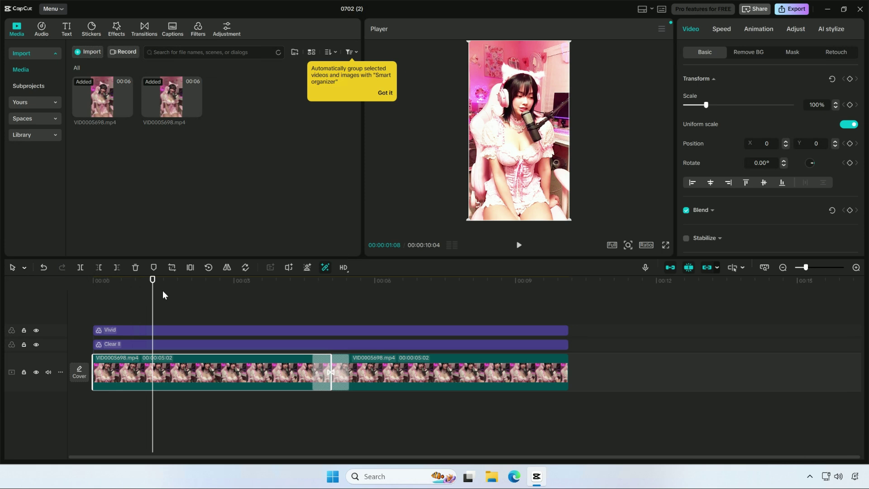